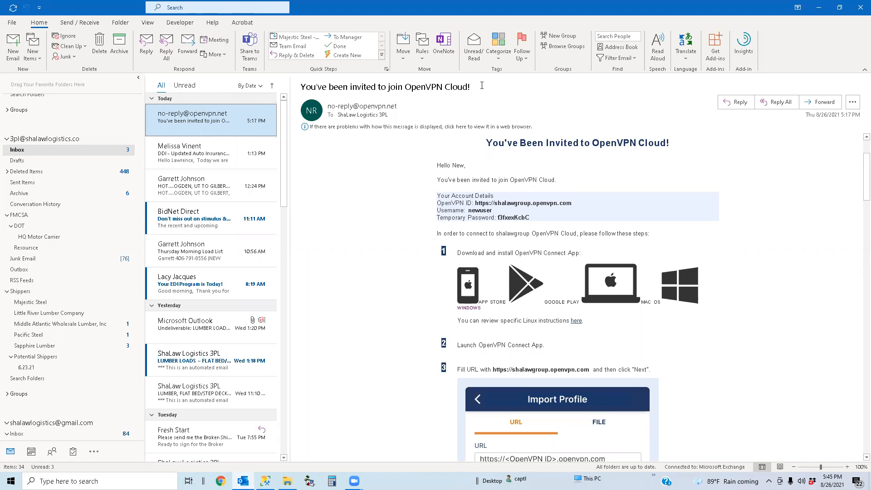
# Step: Open the OpenVPN Cloud invitation email and install OpenVPN Connect from the downloaded installer, accepting the license terms
pyautogui.doubleClick(157, 126)
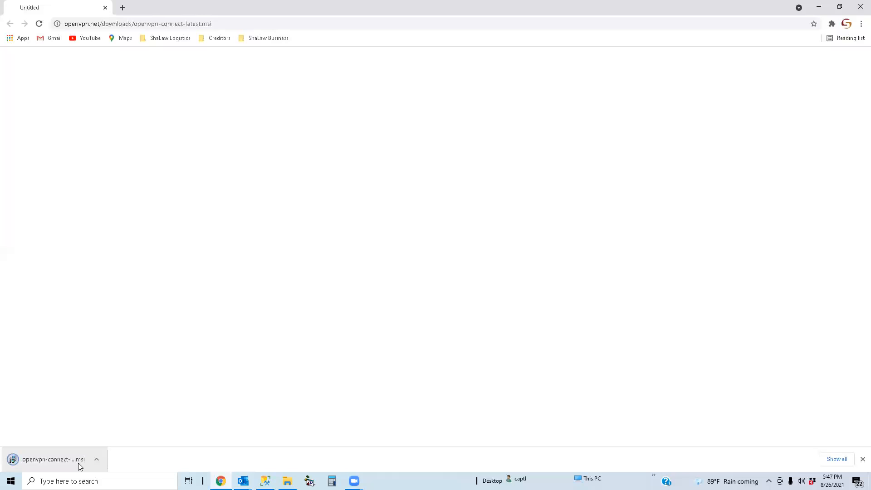
pyautogui.click(53, 460)
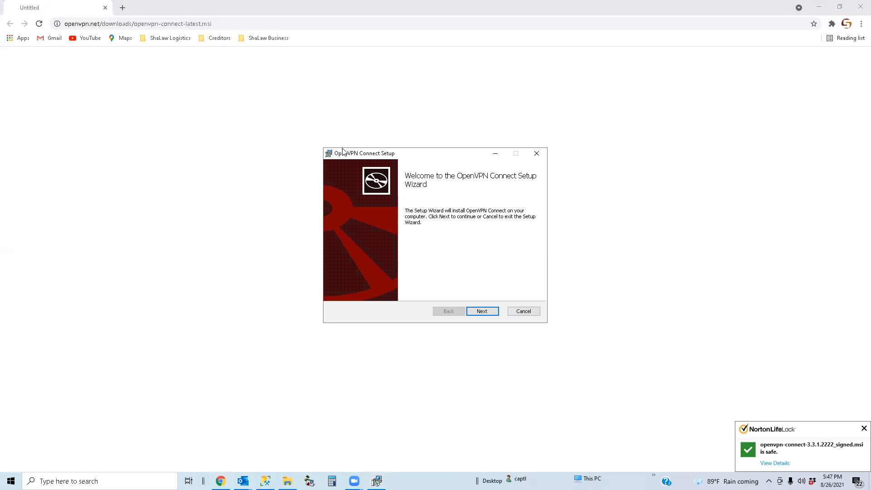
pyautogui.click(487, 313)
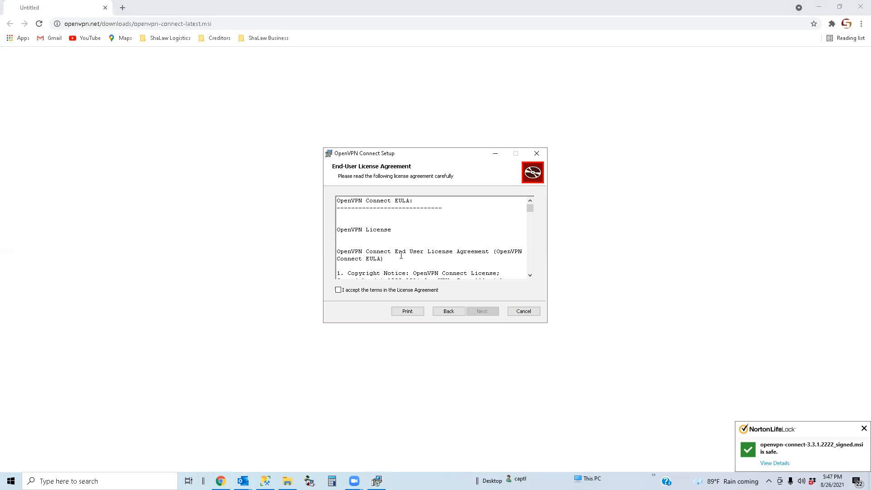
pyautogui.click(339, 291)
pyautogui.click(491, 316)
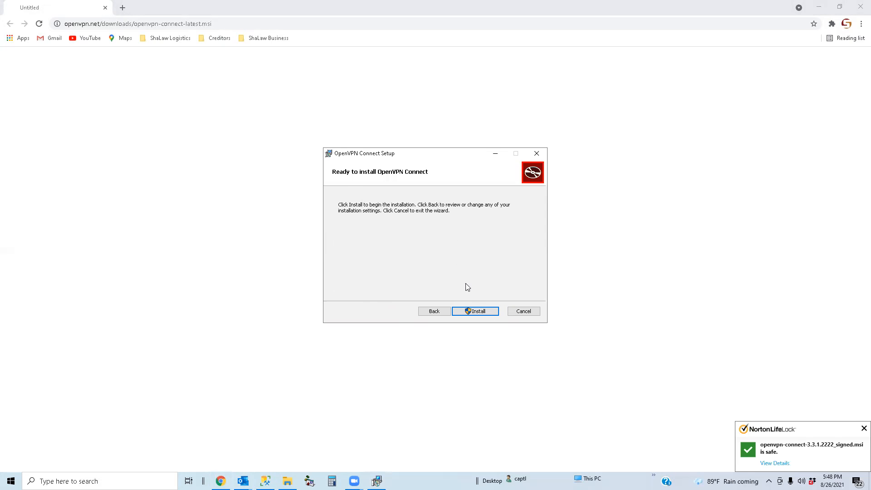
pyautogui.click(477, 313)
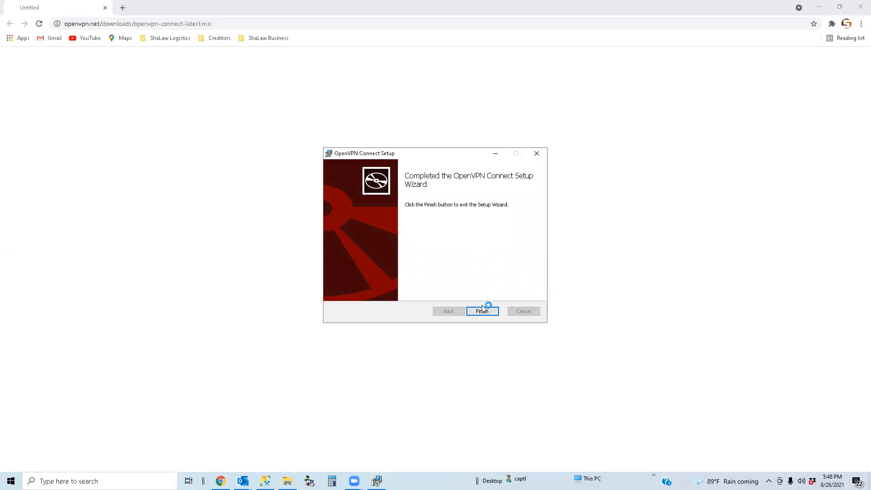
pyautogui.click(484, 313)
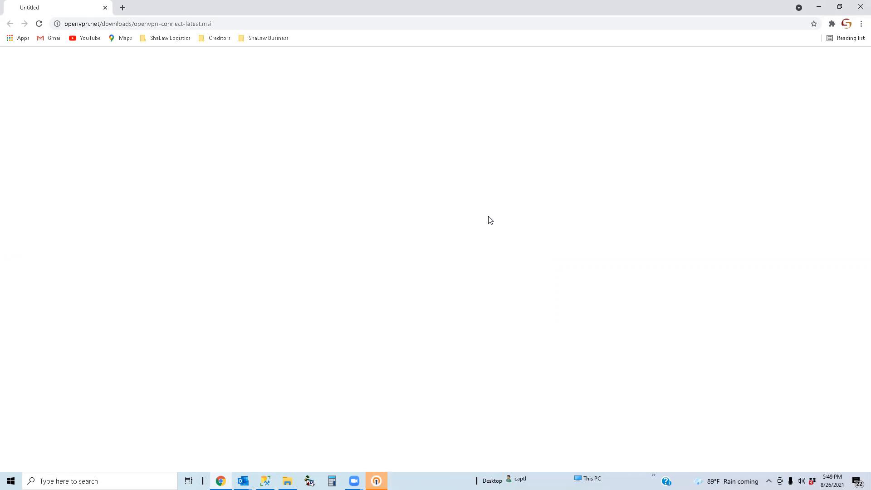
# Step: Launch OpenVPN Connect and complete its introductory guide, data policy agreement and update notice
pyautogui.moveTo(377, 481)
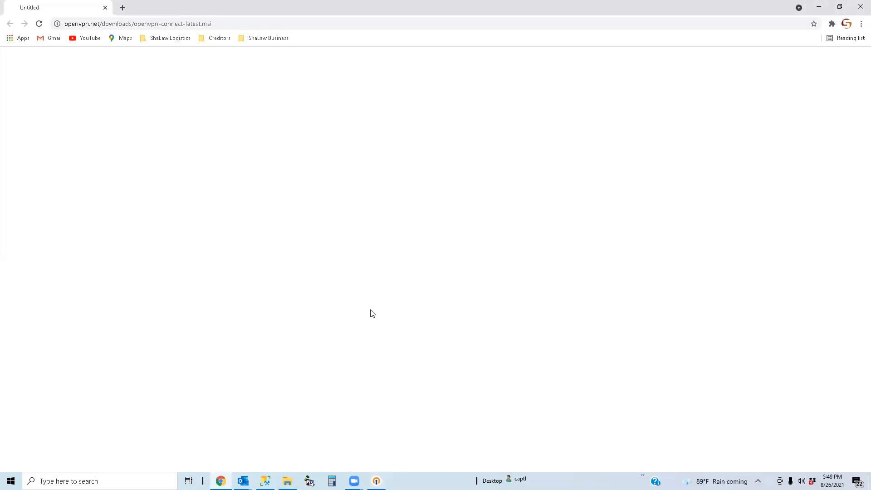
pyautogui.click(376, 480)
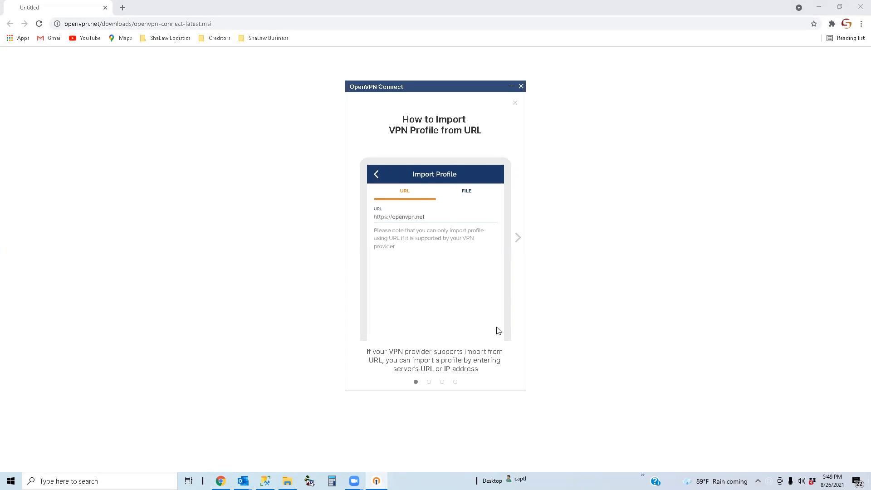
pyautogui.click(519, 240)
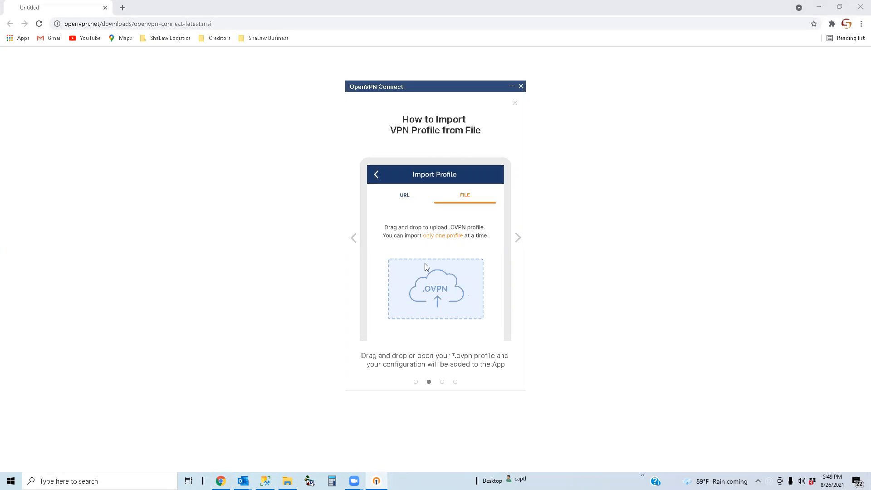
pyautogui.click(354, 241)
pyautogui.click(520, 244)
pyautogui.click(520, 245)
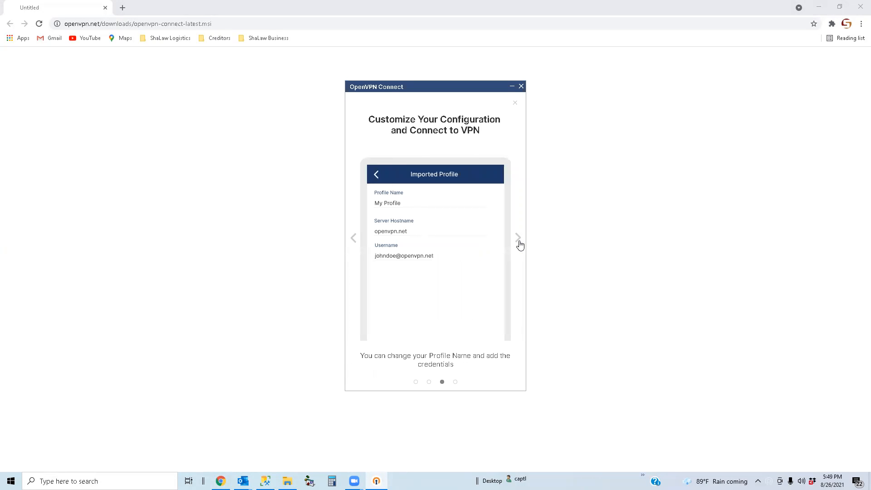
pyautogui.click(520, 245)
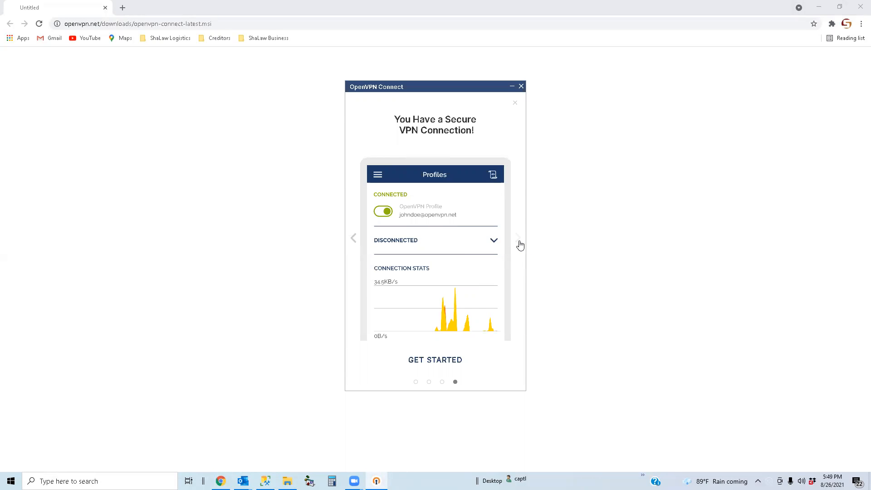
pyautogui.click(520, 245)
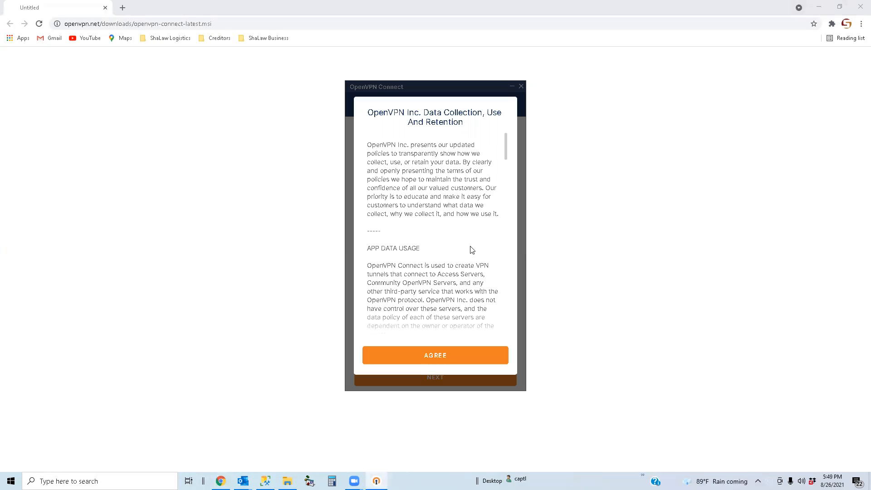
pyautogui.click(438, 361)
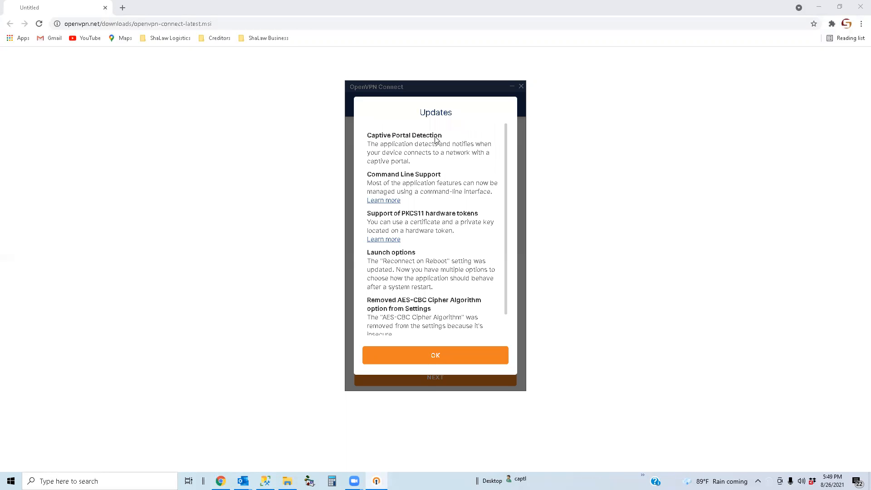
pyautogui.click(432, 361)
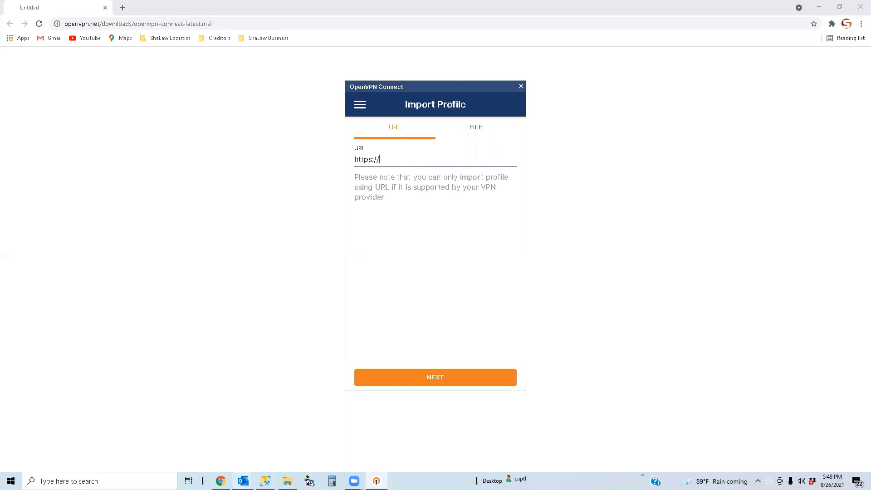
pyautogui.moveTo(244, 481)
pyautogui.click(261, 413)
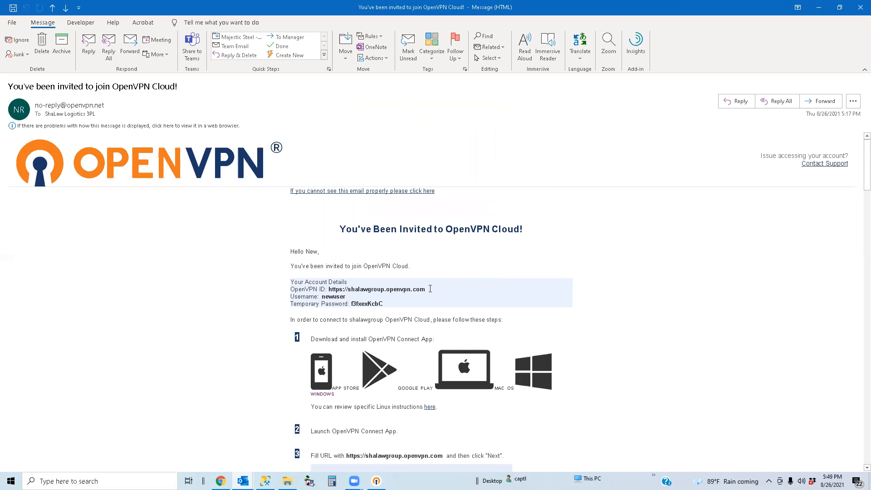
pyautogui.moveTo(397, 290); pyautogui.dragTo(349, 289)
pyautogui.click(369, 291)
pyautogui.click(380, 192)
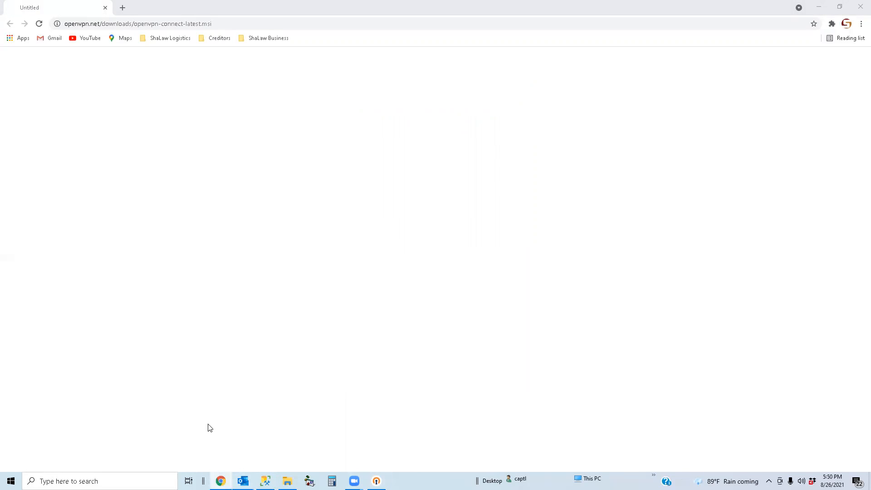
pyautogui.moveTo(243, 480)
pyautogui.click(292, 440)
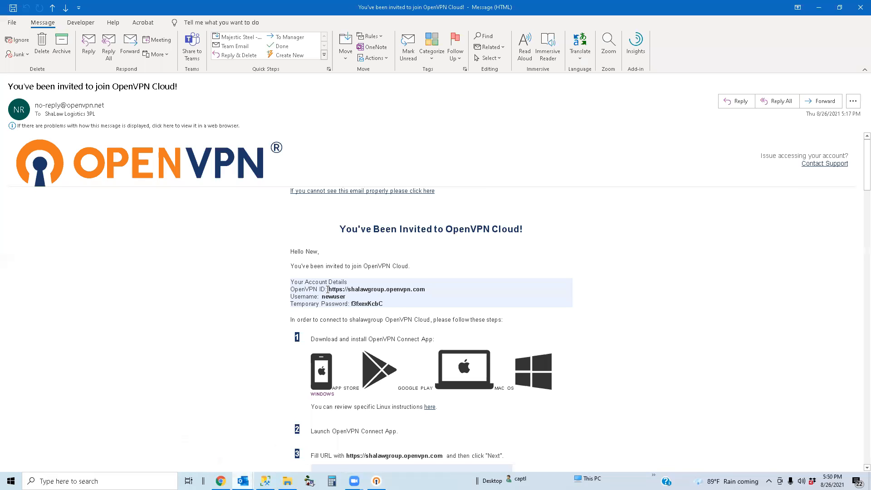
pyautogui.moveTo(370, 285); pyautogui.dragTo(421, 287)
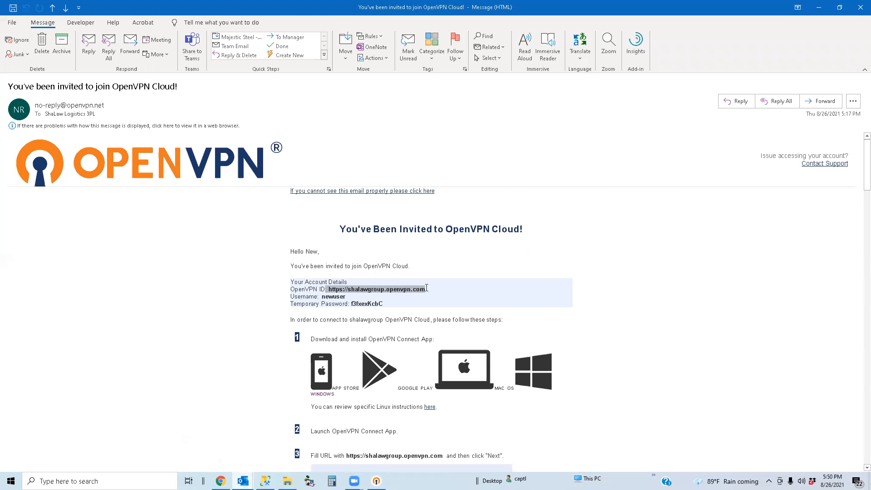
pyautogui.hotkey('ctrl', 'c')
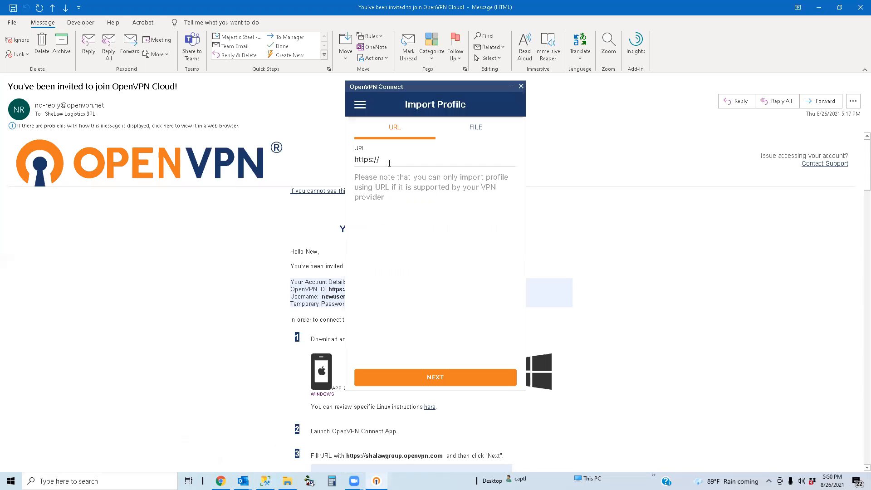
pyautogui.click(395, 161)
pyautogui.hotkey('ctrl', 'v')
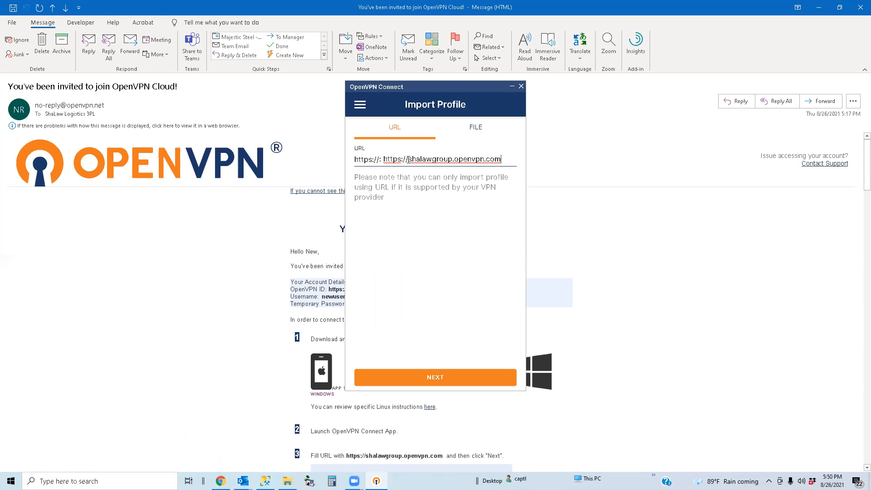
pyautogui.press('BackSpace')
pyautogui.press('BackSpace')
pyautogui.press('BackSpace')
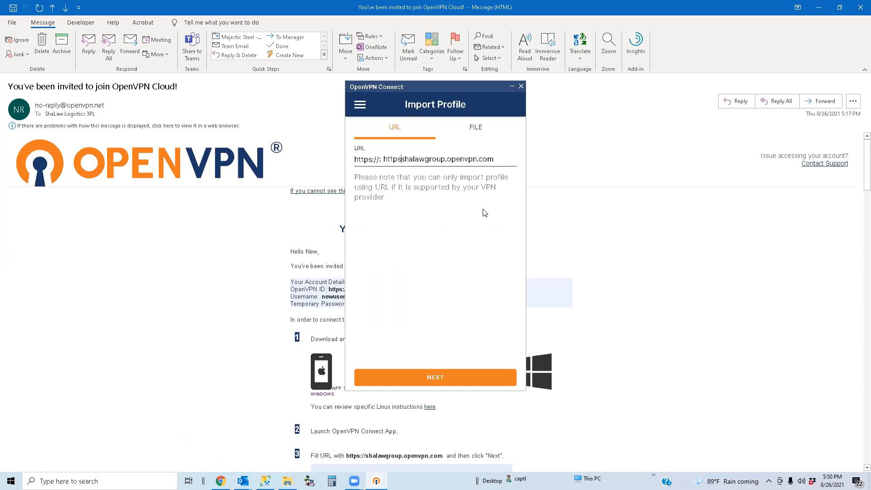
pyautogui.press('BackSpace')
pyautogui.press('BackSpace')
pyautogui.press('BackSpace')
pyautogui.press('BackSpace')
pyautogui.press('BackSpace')
pyautogui.press('BackSpace')
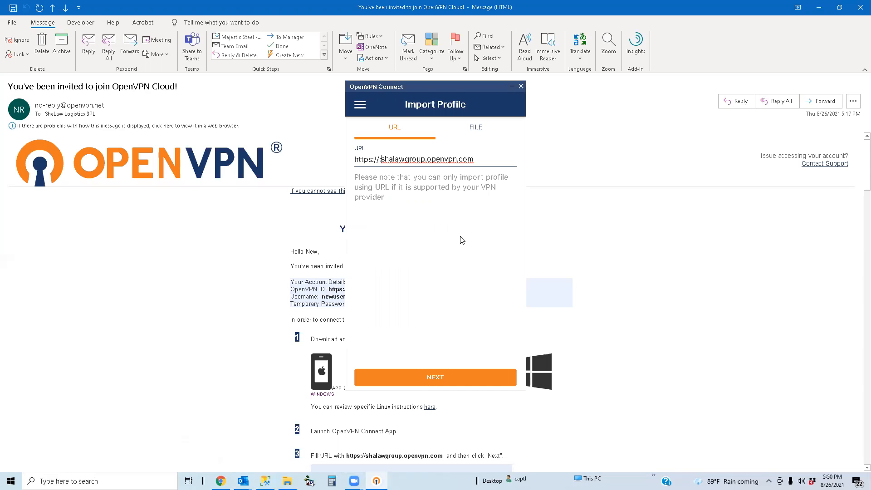
pyautogui.click(454, 247)
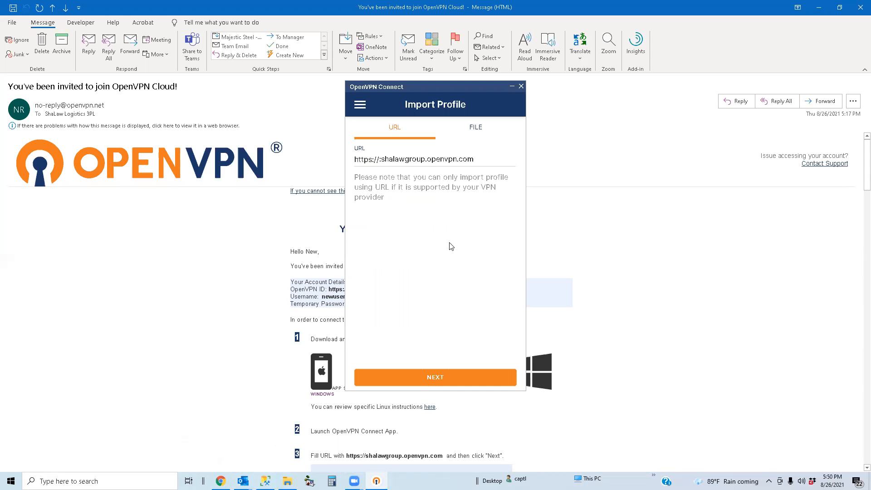
pyautogui.click(423, 385)
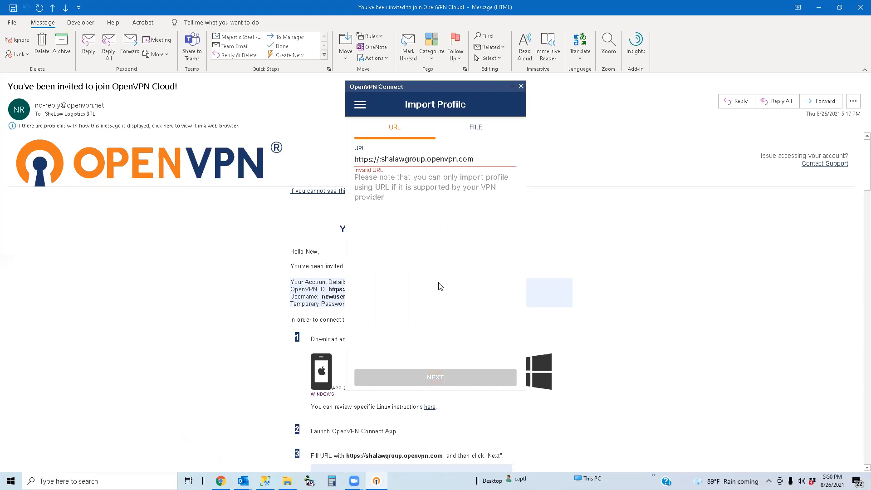
pyautogui.click(381, 159)
pyautogui.press('BackSpace')
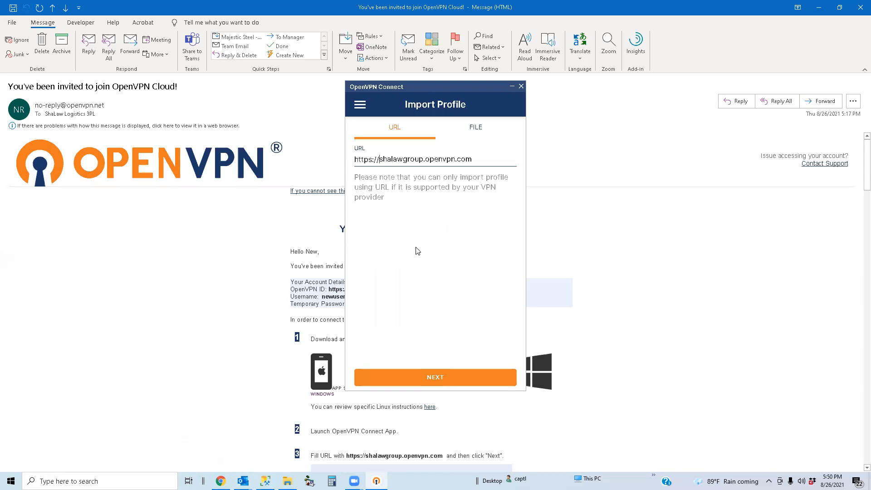
pyautogui.press('Return')
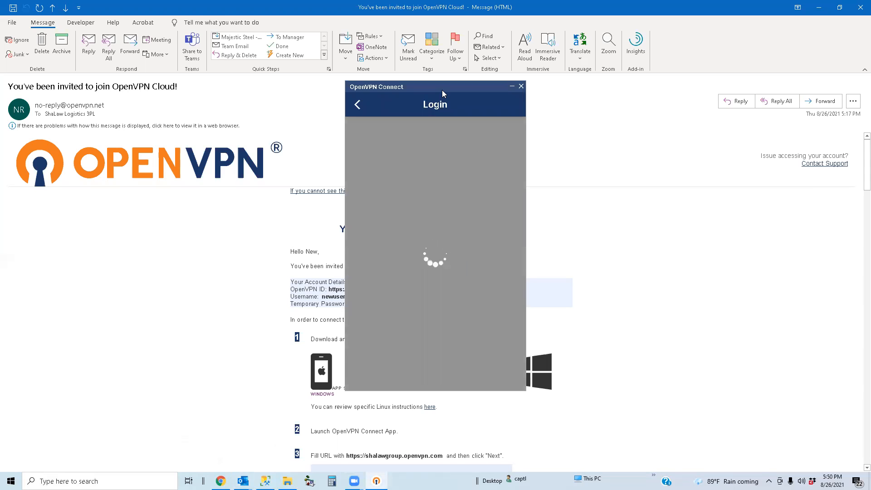
# Step: Move the OpenVPN Connect window off the account details and try to sign in with username newuser and the temporary password
pyautogui.moveTo(469, 90); pyautogui.dragTo(657, 93)
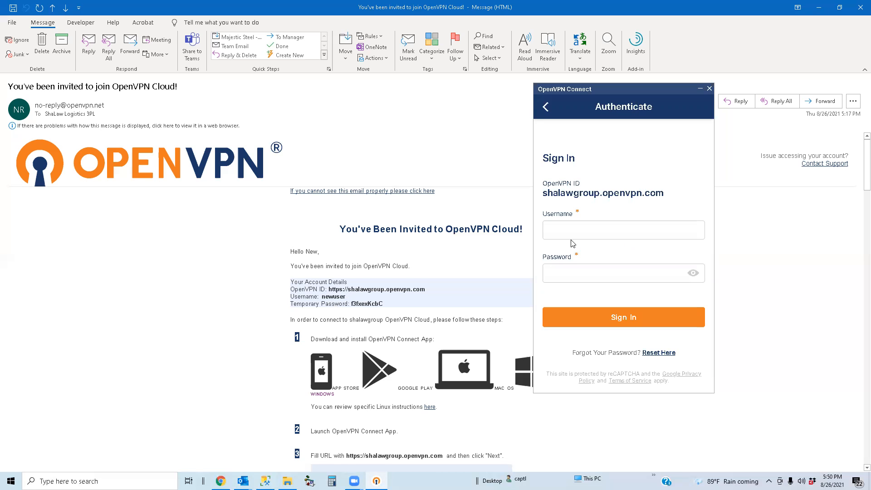
pyautogui.click(572, 231)
pyautogui.write('new')
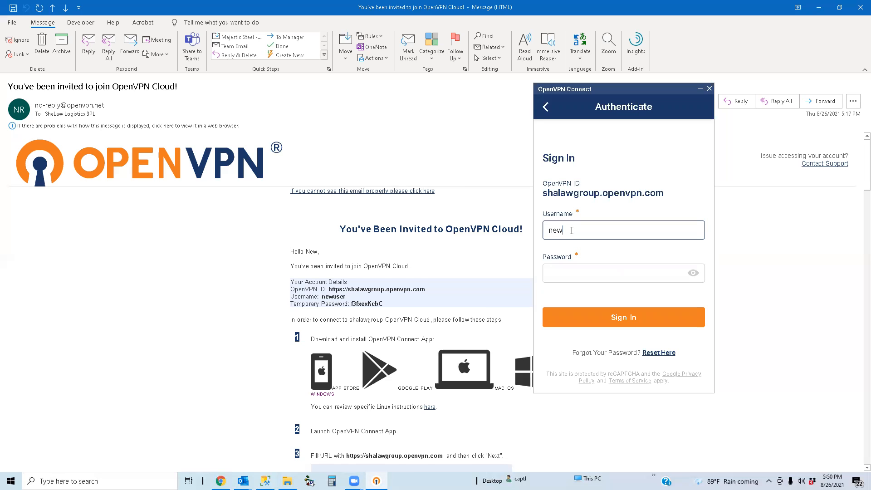
pyautogui.write('user')
pyautogui.press('Tab')
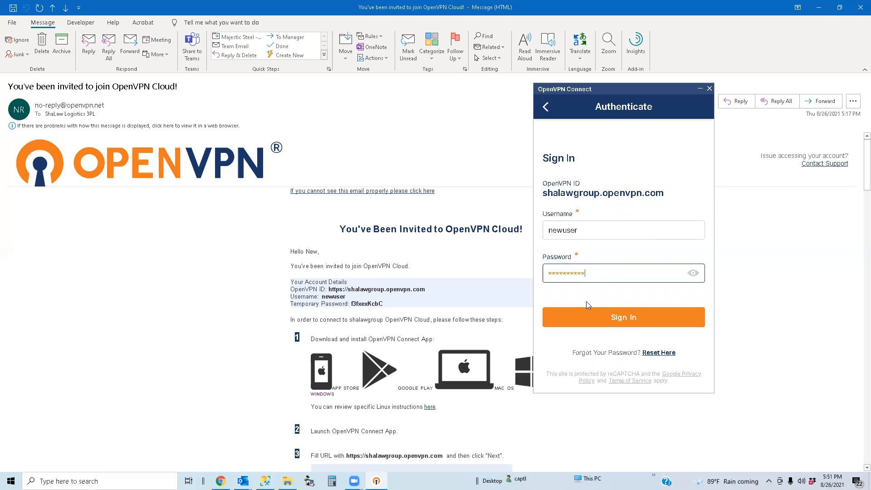
pyautogui.click(586, 319)
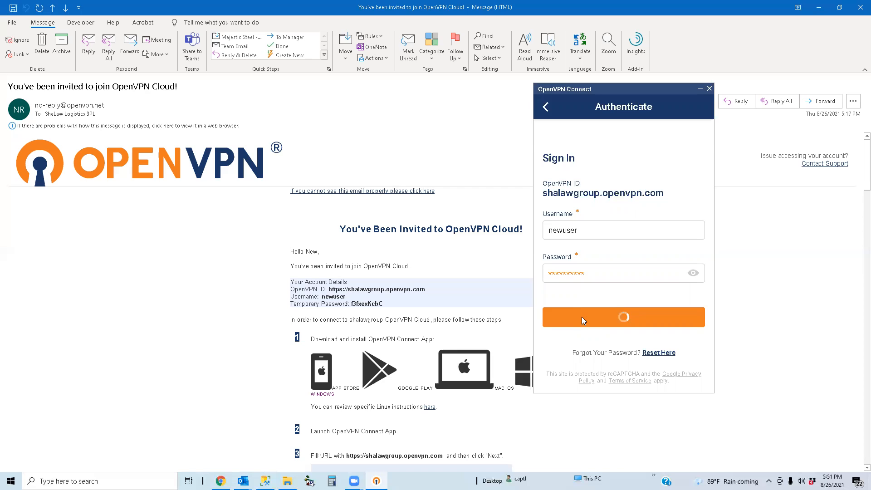
# Step: Replace the entered password with the temporary password from the email, sign in, and connect using the imported Chicago profile
pyautogui.moveTo(604, 274); pyautogui.dragTo(536, 280)
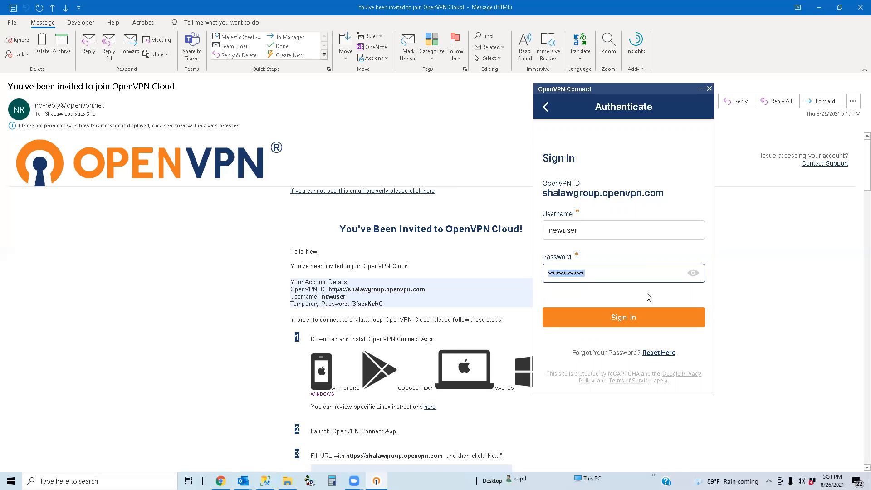
pyautogui.press('Return')
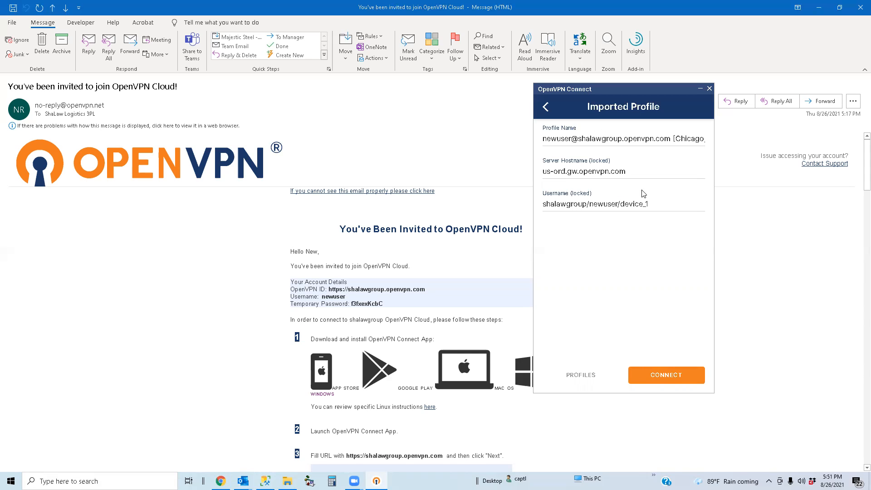
pyautogui.click(666, 375)
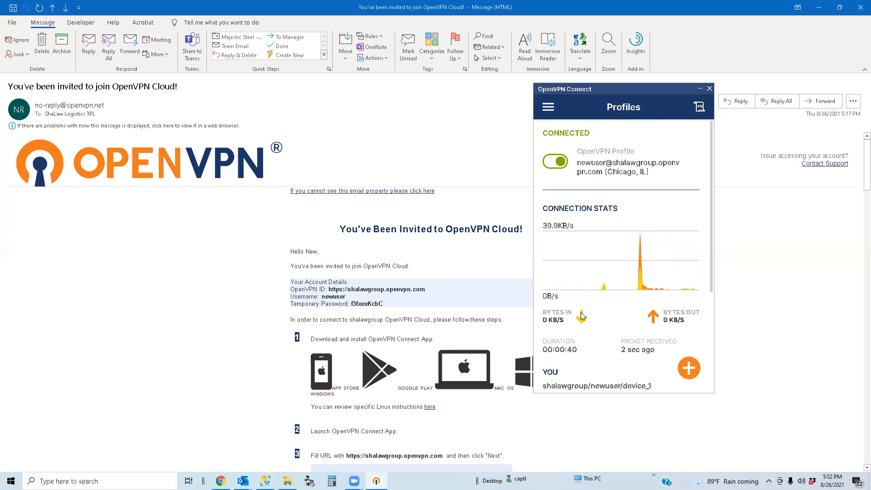
# Step: Minimize the email and browser windows and show the Windows (C:) drive in File Explorer
pyautogui.click(821, 7)
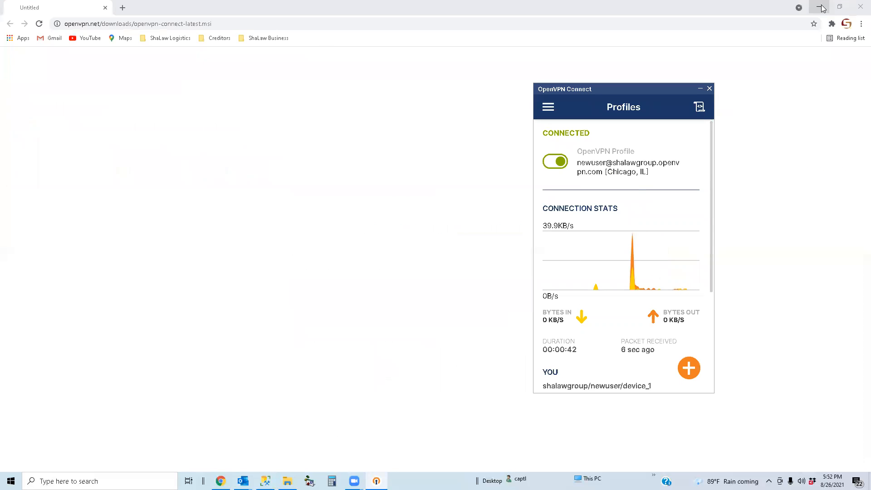
pyautogui.click(822, 8)
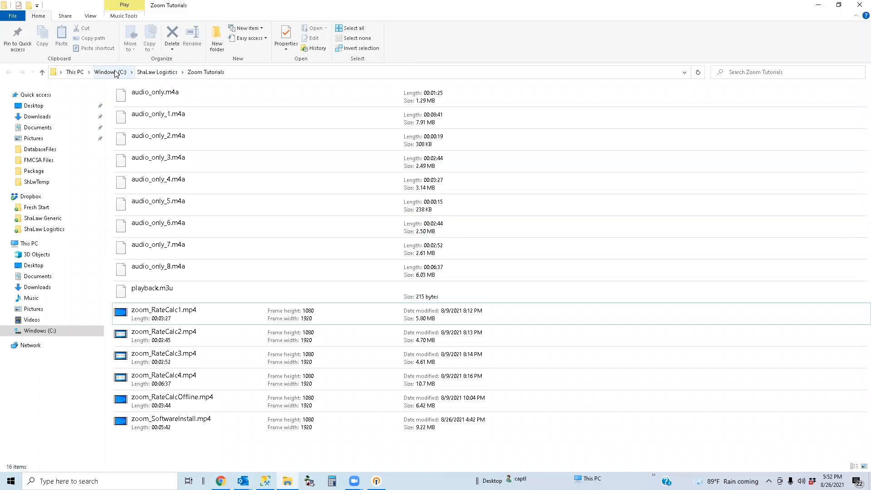
pyautogui.click(114, 72)
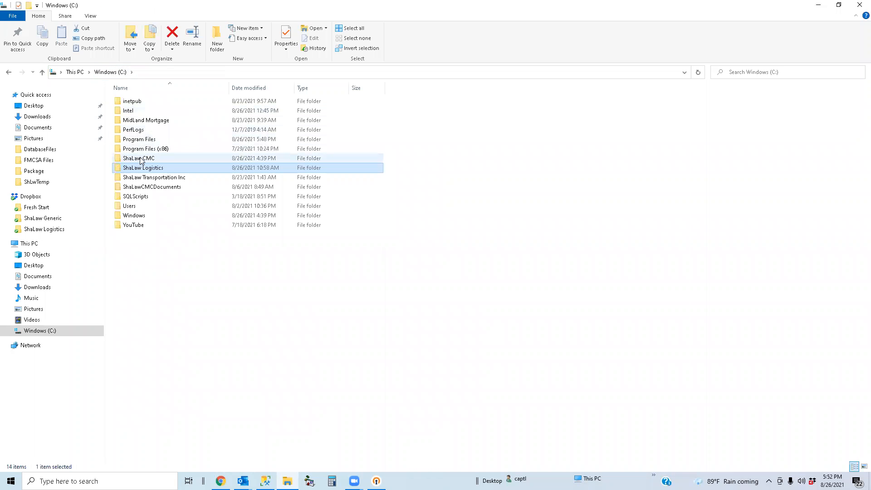
# Step: Create a desktop shortcut to ShaLawCMC.exe from the ShaLaw CMC folder on drive C
pyautogui.doubleClick(145, 160)
pyautogui.click(150, 120)
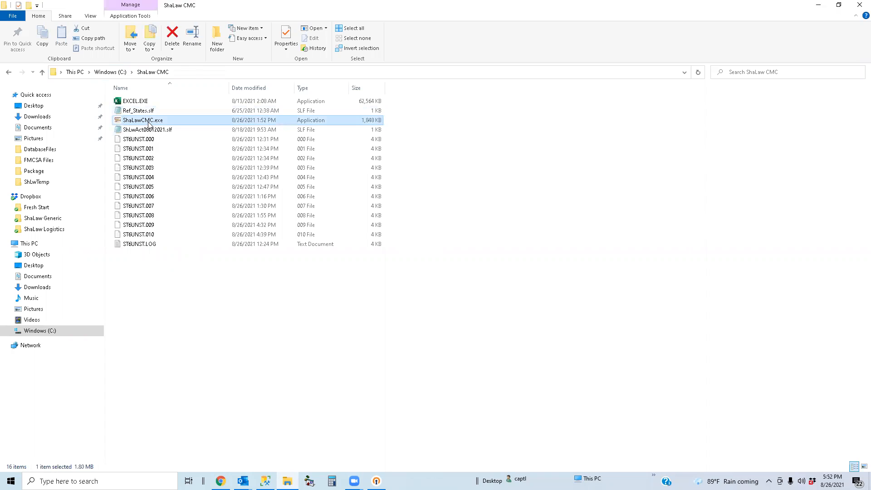
pyautogui.rightClick(151, 120)
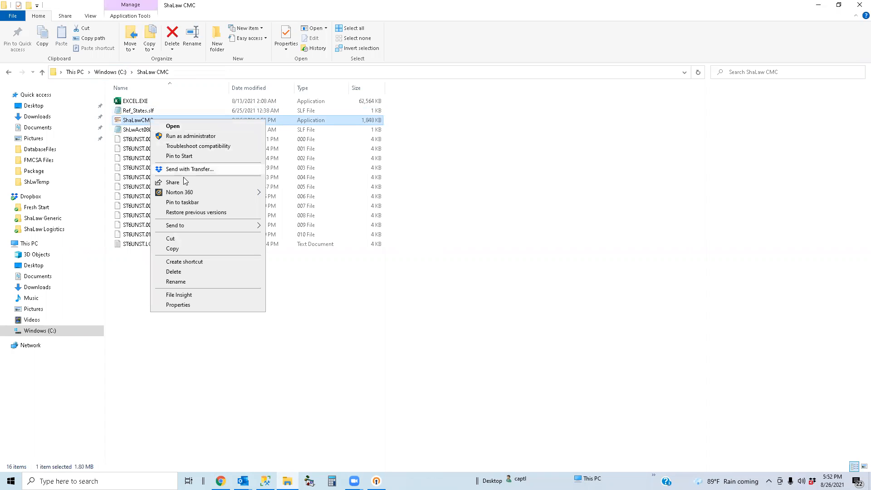
pyautogui.moveTo(185, 226)
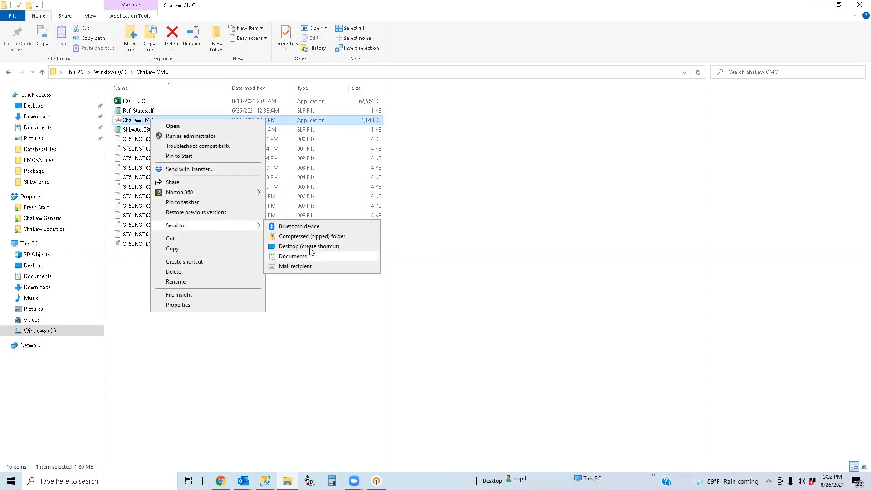
pyautogui.click(310, 247)
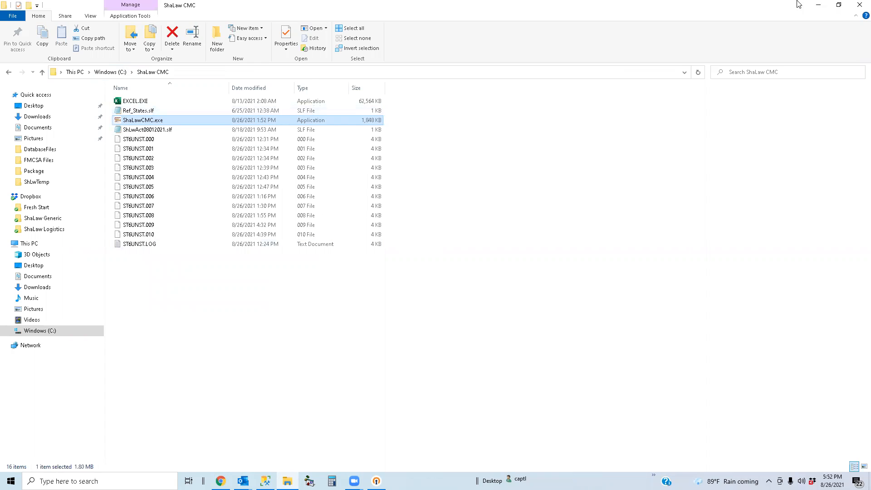
# Step: Launch ShaLaw Contact Management Center from its new desktop shortcut and sign in as New User
pyautogui.click(819, 5)
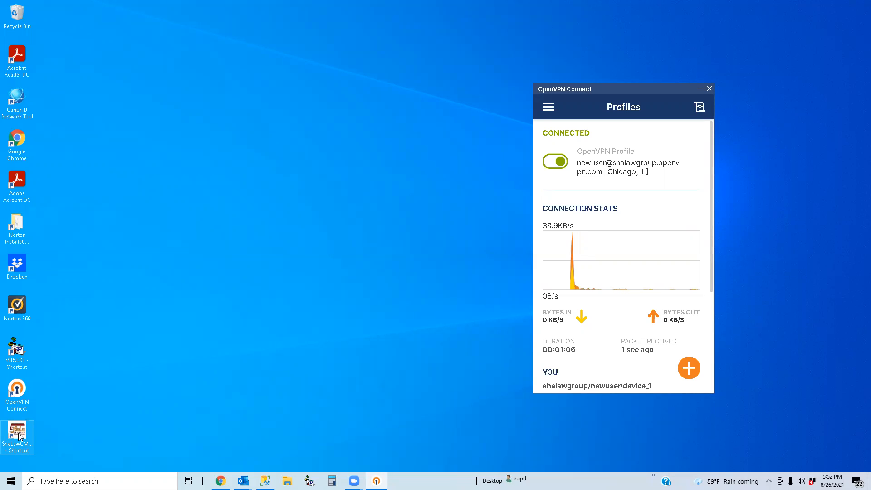
pyautogui.doubleClick(18, 434)
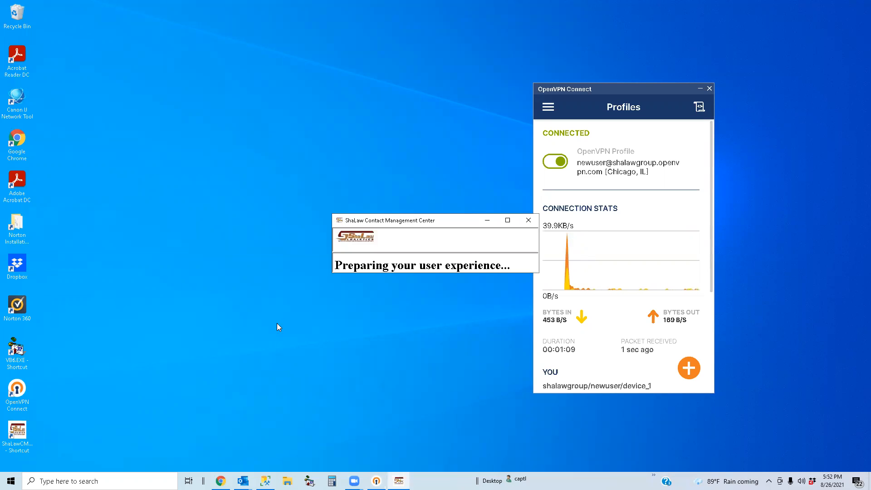
pyautogui.click(388, 163)
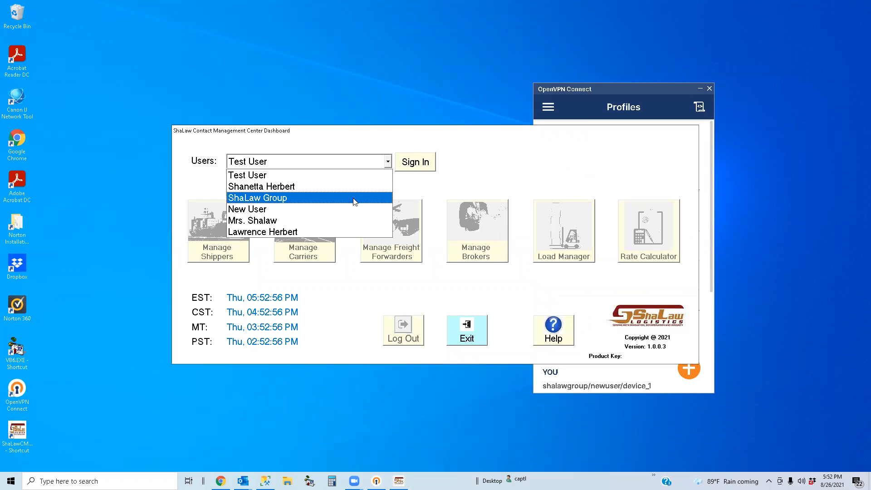
pyautogui.click(354, 209)
pyautogui.click(427, 162)
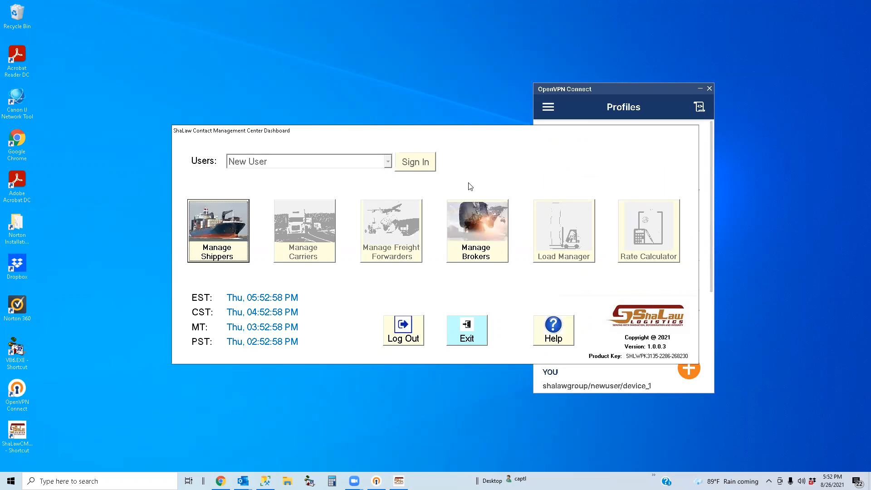
# Step: Move the ShaLaw dashboard and the OpenVPN Connect window apart so that neither covers the other
pyautogui.moveTo(496, 137); pyautogui.dragTo(360, 130)
pyautogui.click(617, 95)
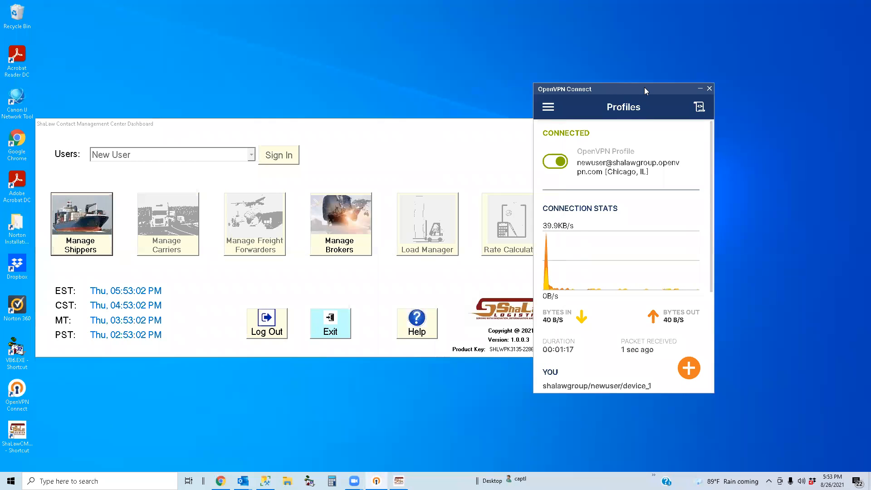
pyautogui.moveTo(691, 86); pyautogui.dragTo(762, 76)
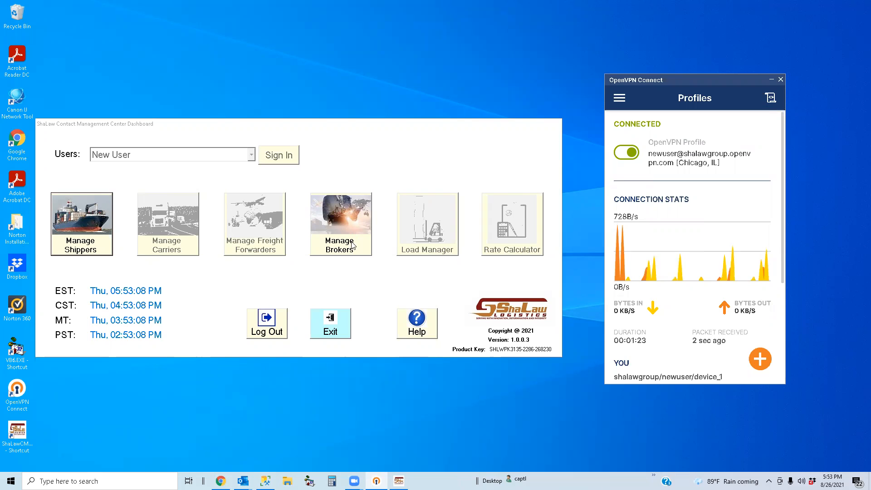
# Step: Exit the ShaLaw Contact Management Center and move the OpenVPN Connect window nearer the middle of the desktop
pyautogui.click(342, 323)
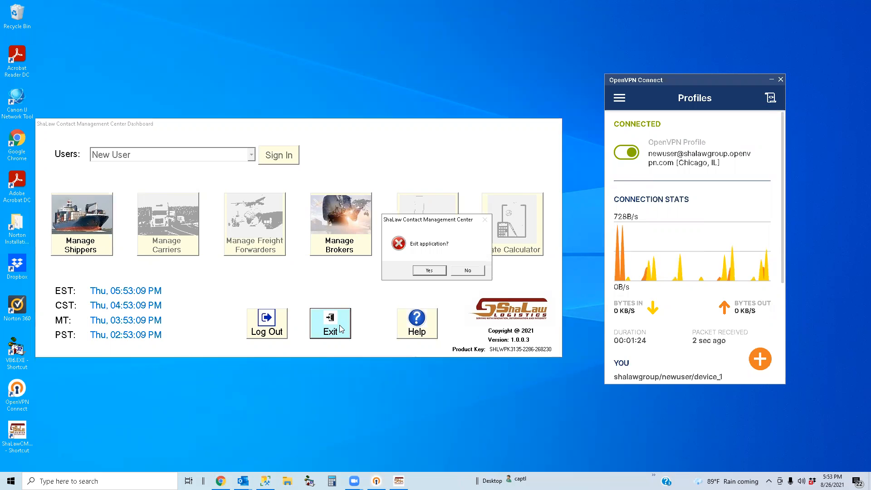
pyautogui.click(428, 271)
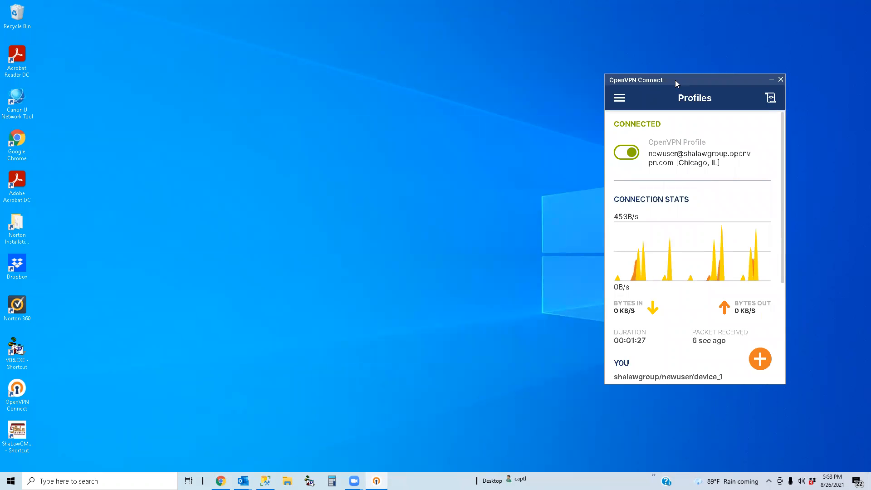
pyautogui.moveTo(676, 80); pyautogui.dragTo(515, 86)
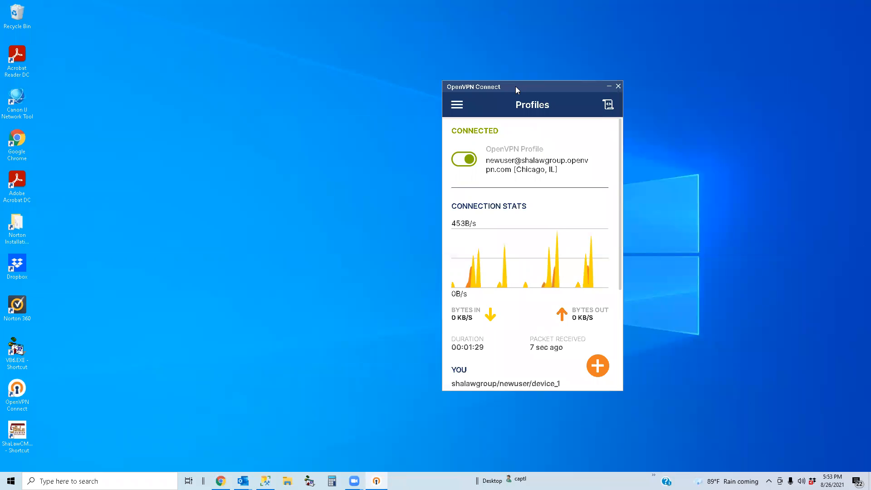